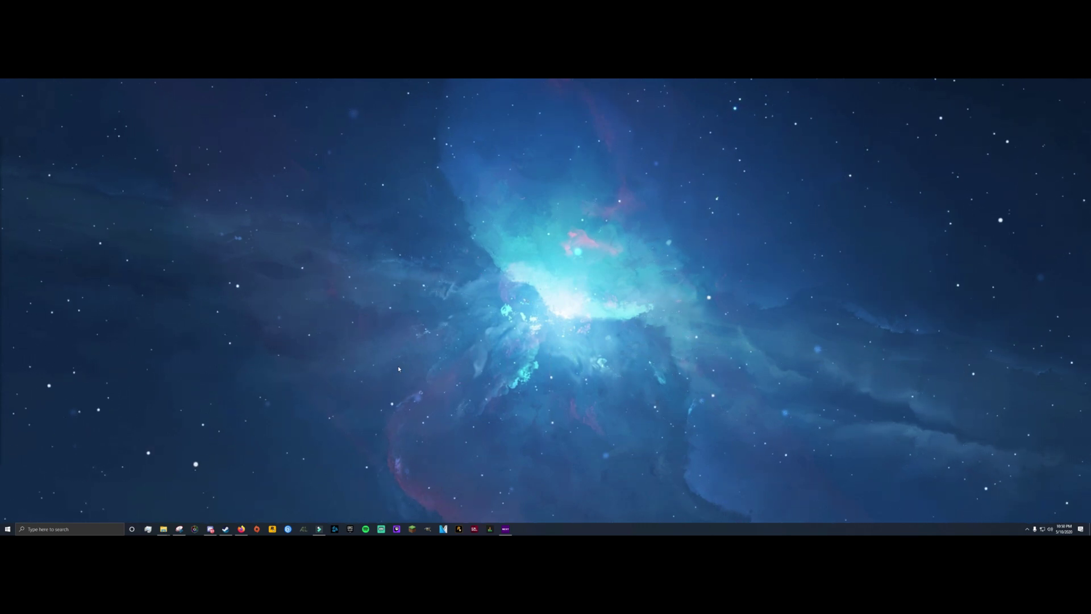
- Open NVIDIA Control Panel's Set up multiple displays page, where the capture device appears as display 4
{"action": "right_click", "coordinate": [429, 295]}
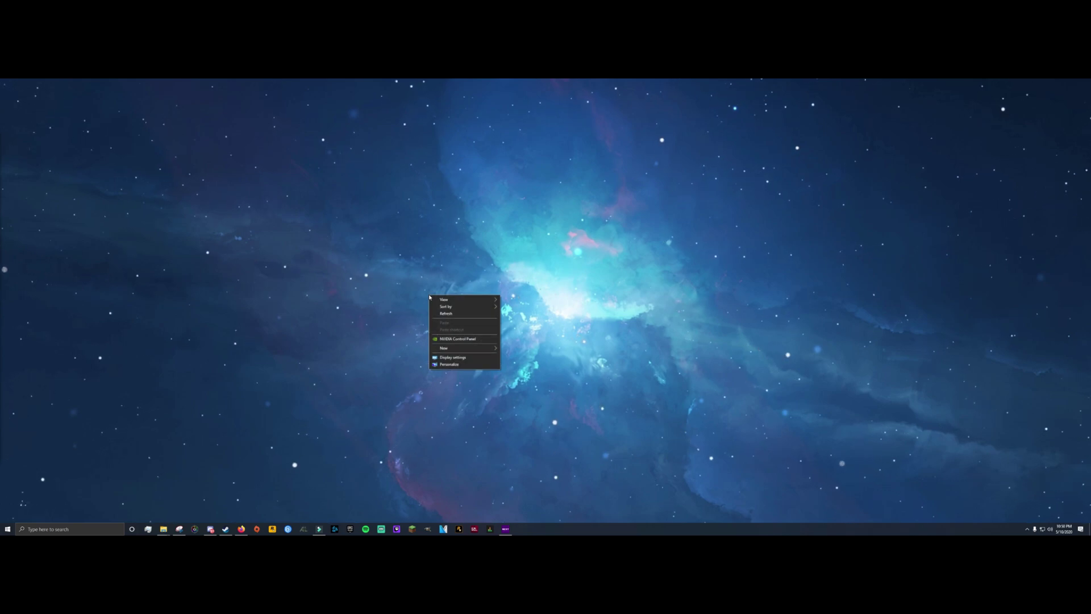
{"action": "left_click", "coordinate": [449, 339]}
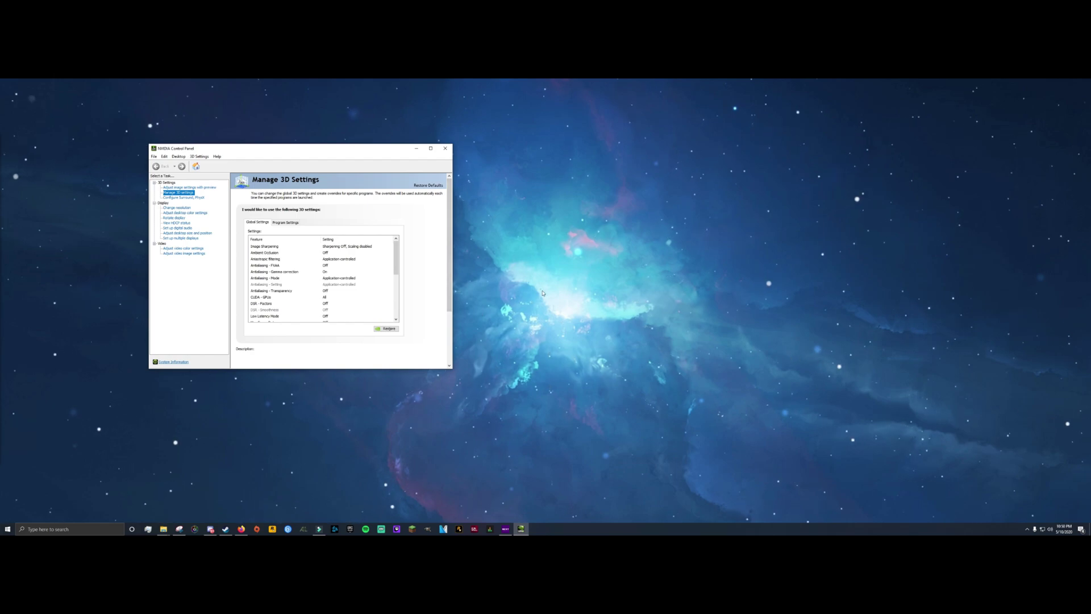
{"action": "left_click", "coordinate": [181, 239]}
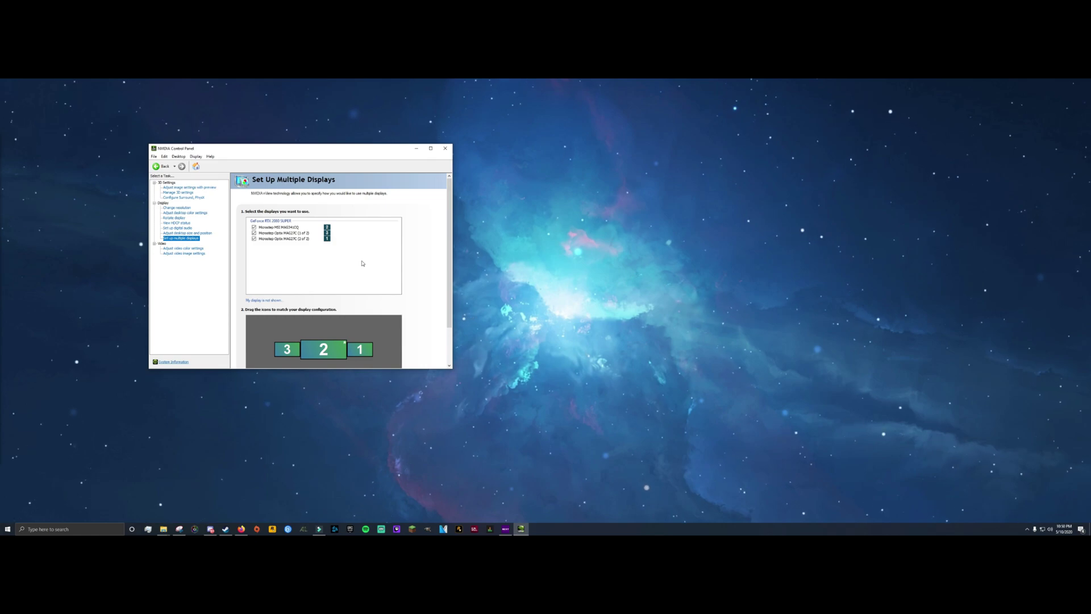
{"action": "scroll", "coordinate": [378, 334], "scroll_direction": "down", "scroll_amount": 2}
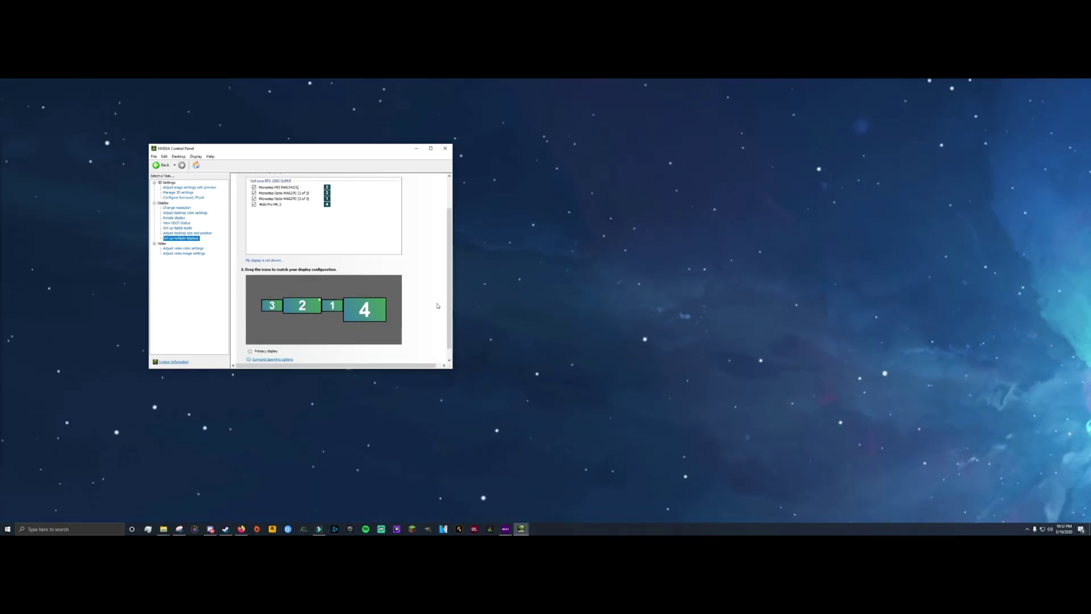
{"action": "scroll", "coordinate": [439, 304], "scroll_direction": "up", "scroll_amount": 1}
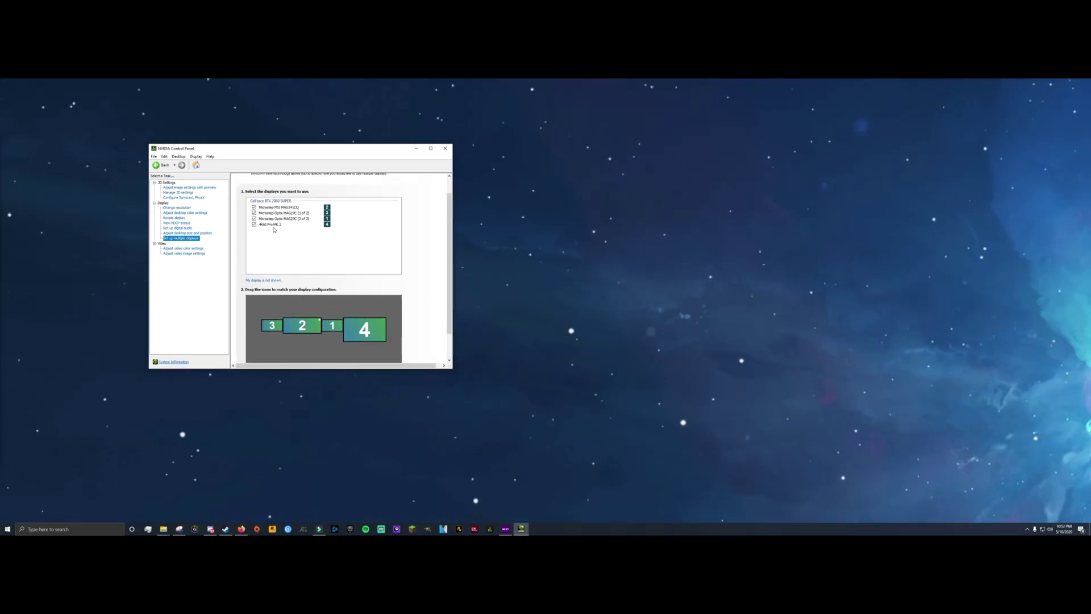
{"action": "left_click", "coordinate": [364, 332]}
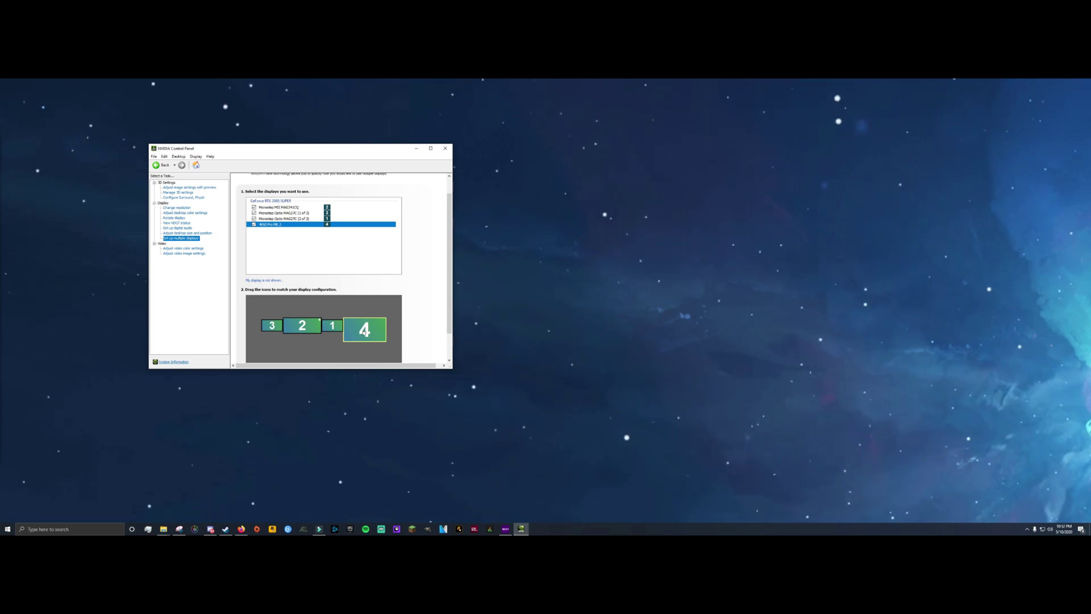
- Clone the ultrawide display 2 onto display 4 (4K60 Pro MK.2) and apply the change
{"action": "scroll", "coordinate": [364, 333], "scroll_direction": "down", "scroll_amount": 1}
{"action": "left_click", "coordinate": [303, 304]}
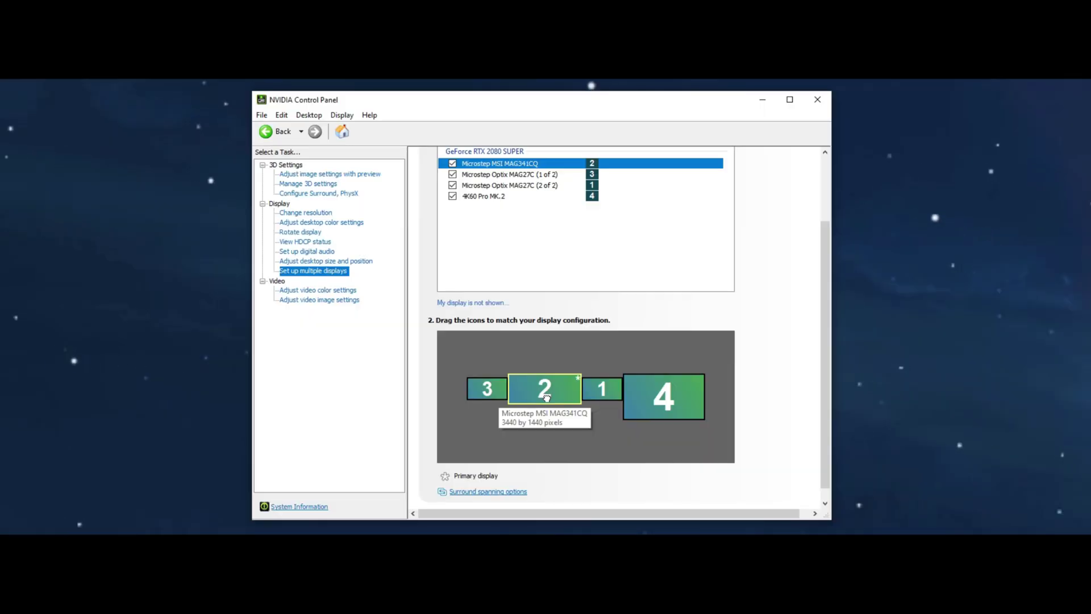
{"action": "right_click", "coordinate": [546, 397]}
{"action": "mouse_move", "coordinate": [605, 438]}
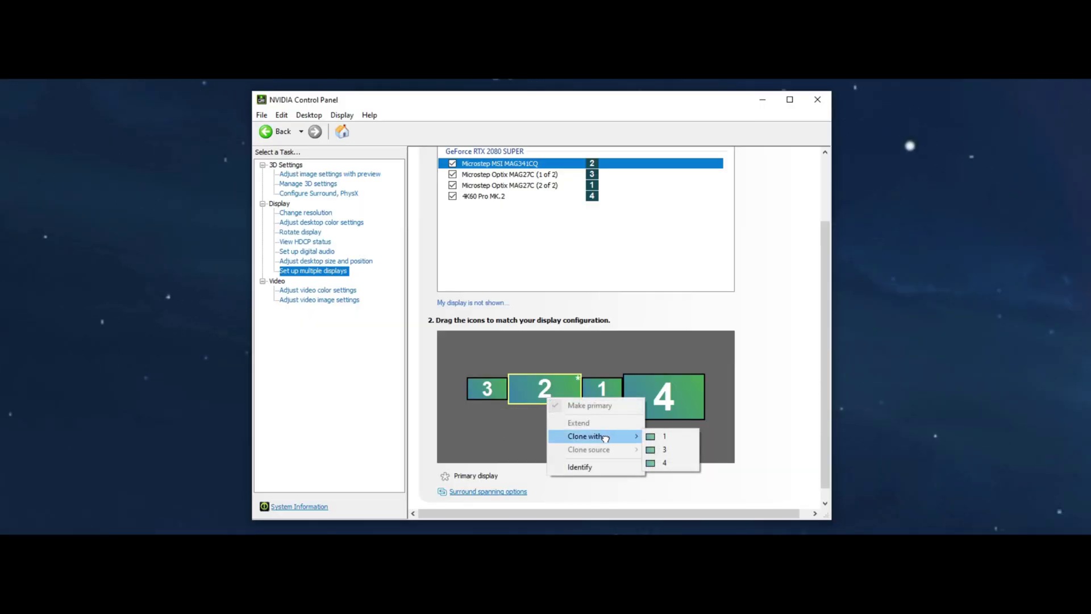
{"action": "left_click", "coordinate": [672, 463]}
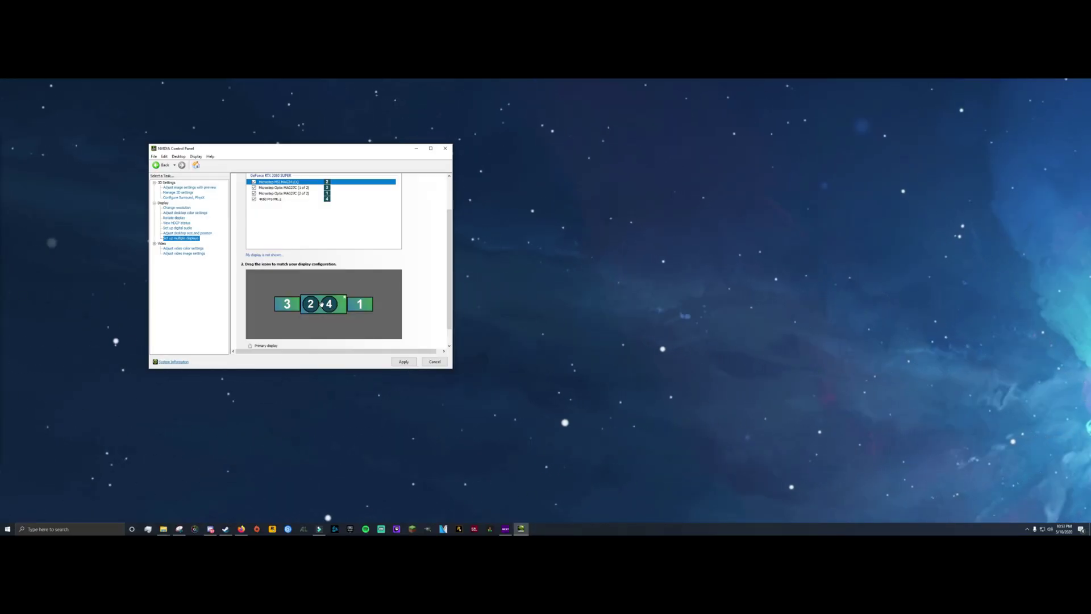
{"action": "mouse_move", "coordinate": [322, 304]}
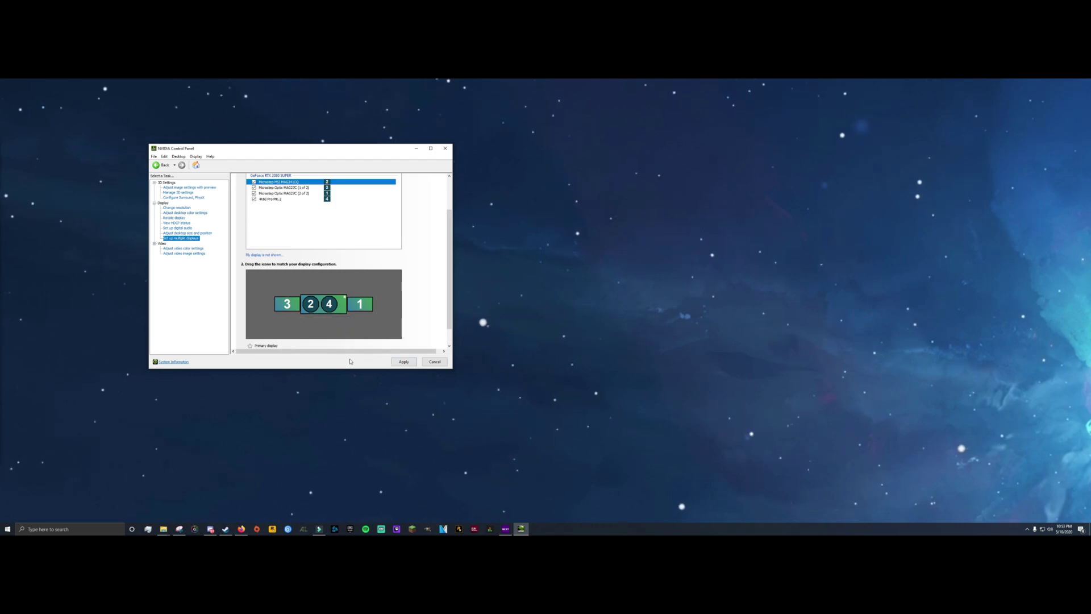
{"action": "scroll", "coordinate": [370, 320], "scroll_direction": "down", "scroll_amount": 1}
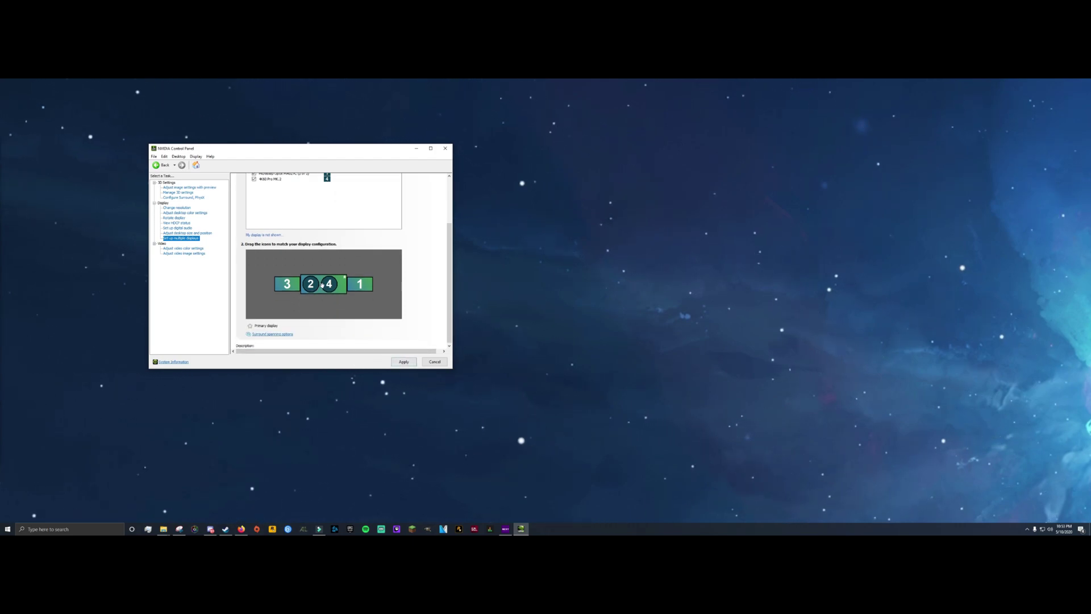
{"action": "scroll", "coordinate": [323, 292], "scroll_direction": "up", "scroll_amount": 1}
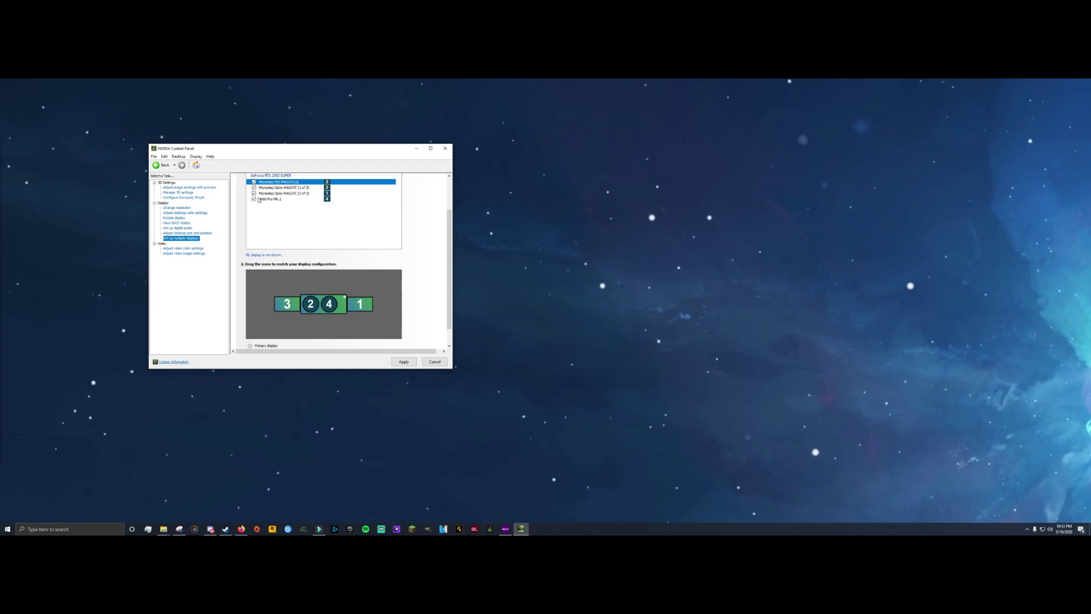
{"action": "left_click", "coordinate": [399, 364]}
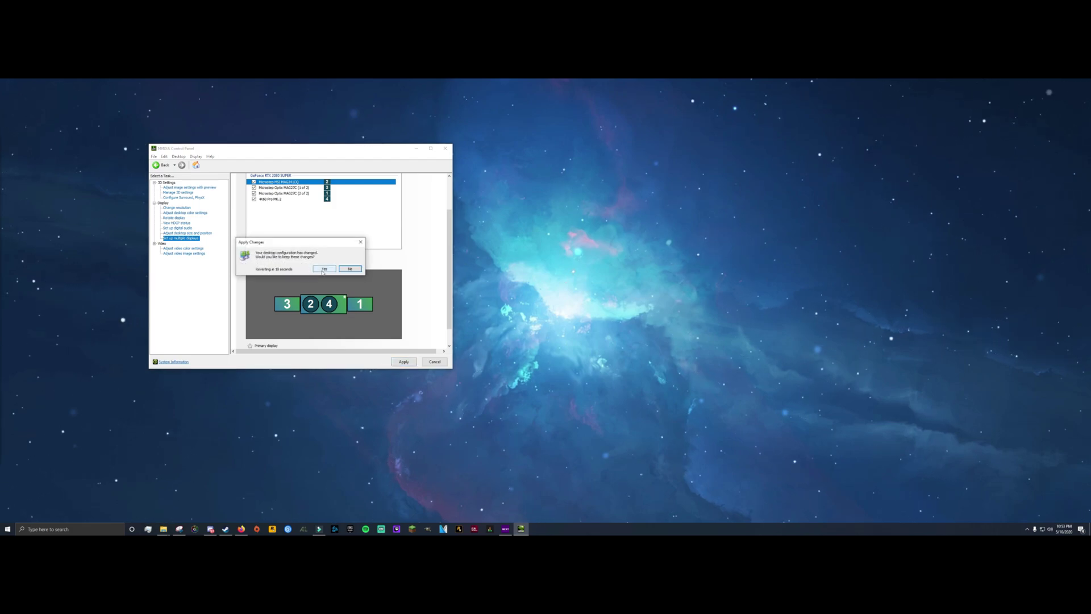
- Keep the cloned display configuration and search the web for '4K CAPTURE UTILITY'
{"action": "left_click", "coordinate": [318, 266]}
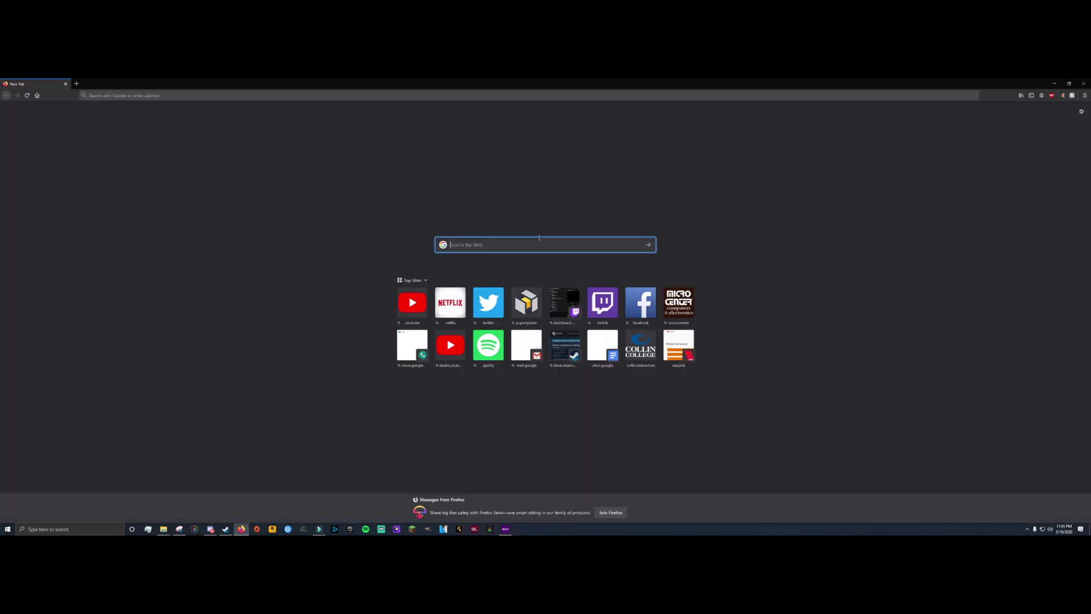
{"action": "type", "text": "4K CAPTURE UI"}
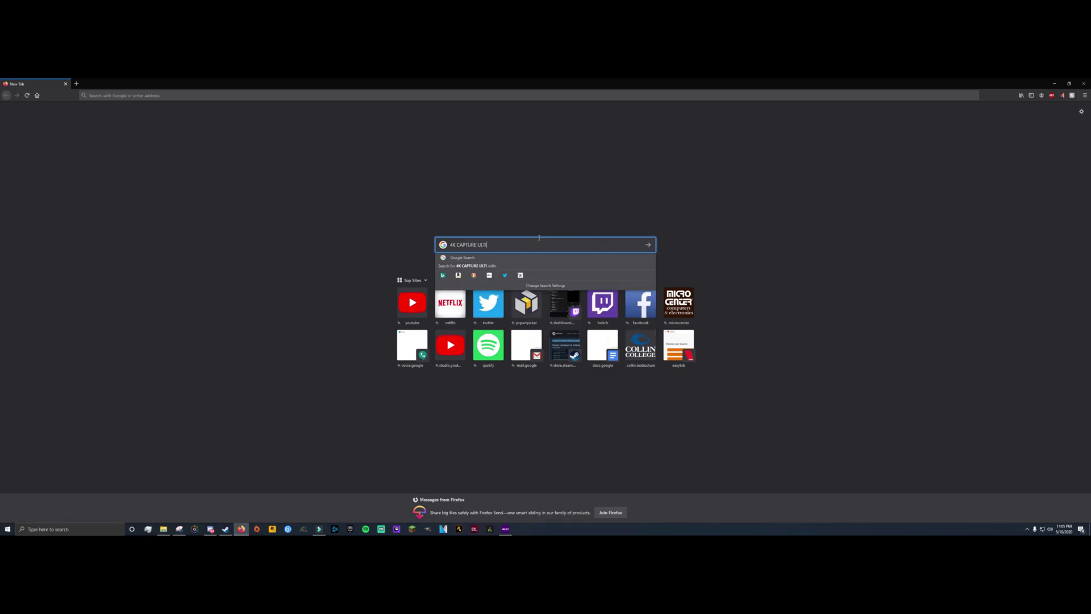
{"action": "type", "text": "TLY"}
{"action": "key", "text": "Return"}
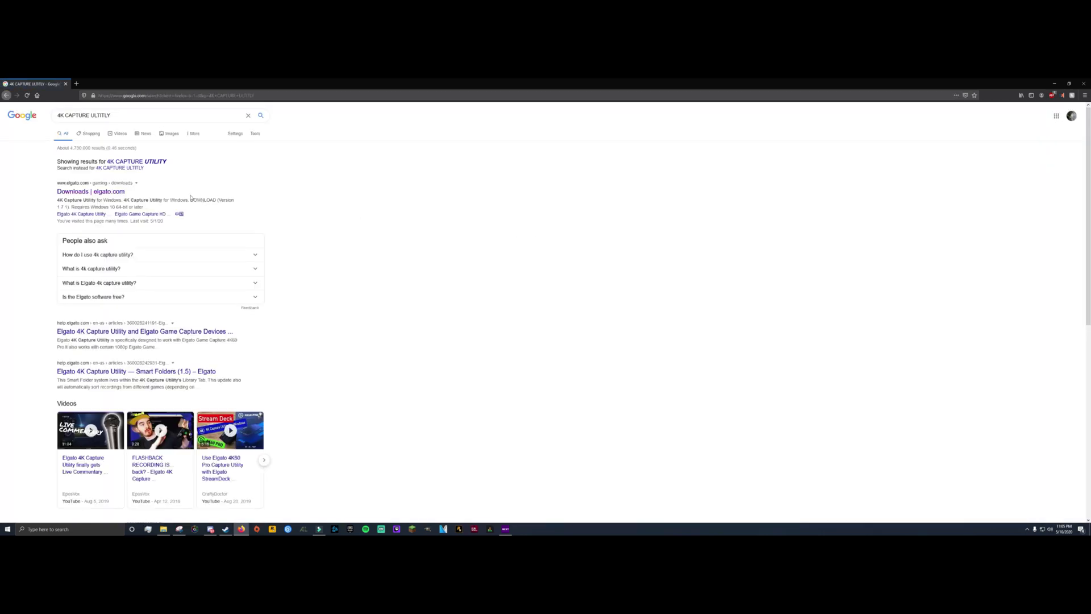
- Download the 4K Capture Utility for Windows from Elgato's Downloads page
{"action": "left_click", "coordinate": [106, 194]}
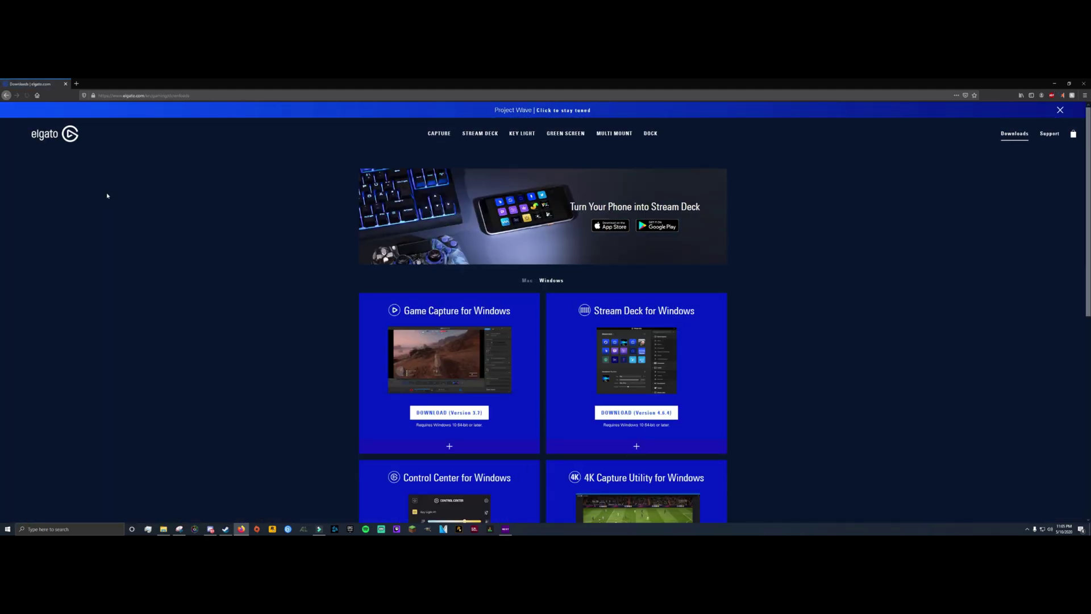
{"action": "scroll", "coordinate": [121, 217], "scroll_direction": "down", "scroll_amount": 5}
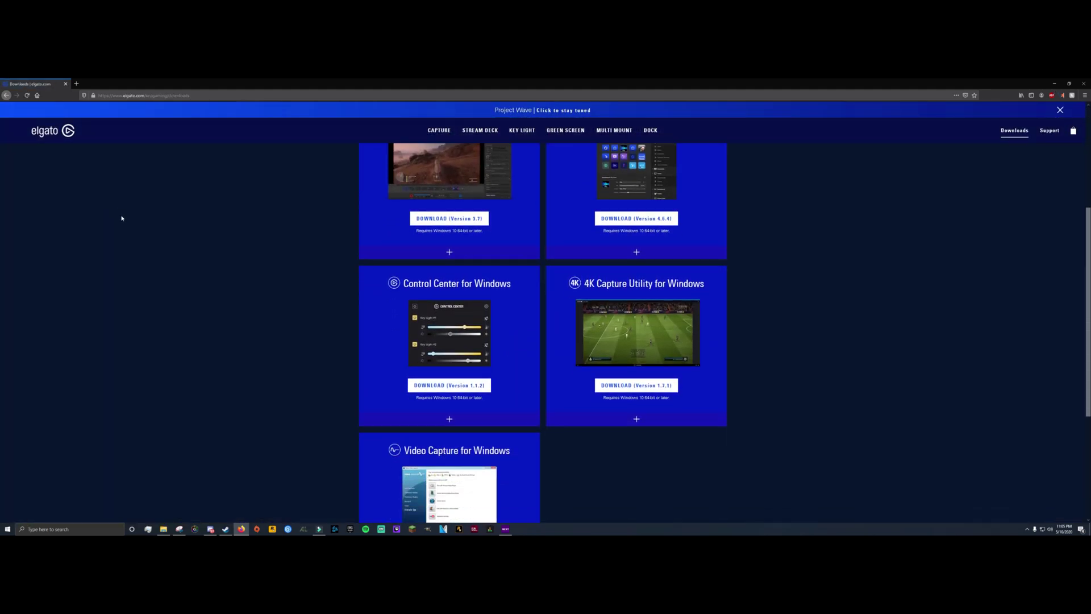
{"action": "scroll", "coordinate": [407, 355], "scroll_direction": "down", "scroll_amount": 1}
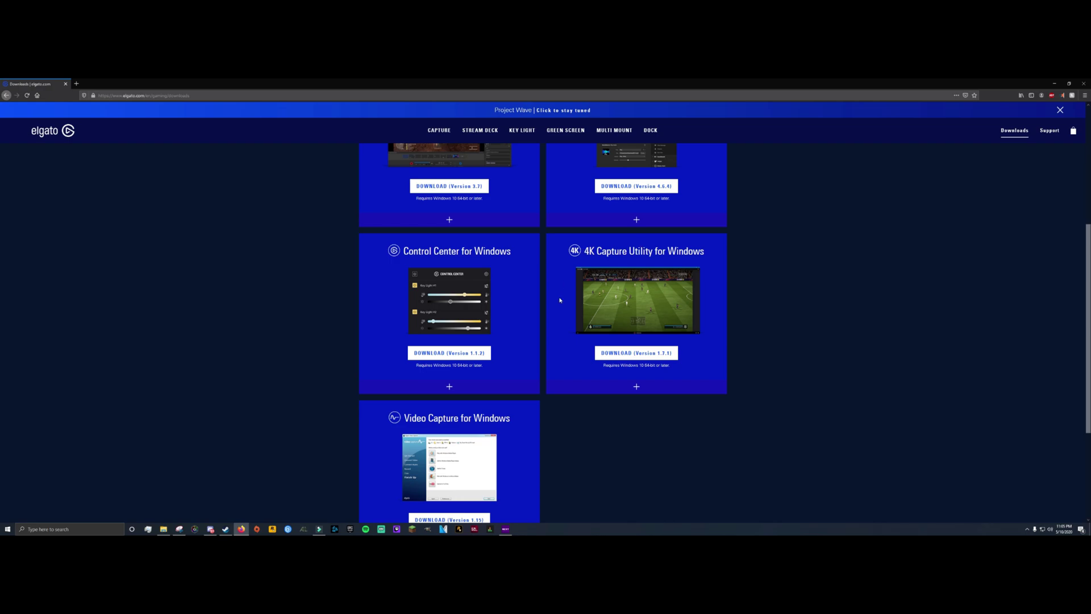
{"action": "left_click", "coordinate": [631, 354]}
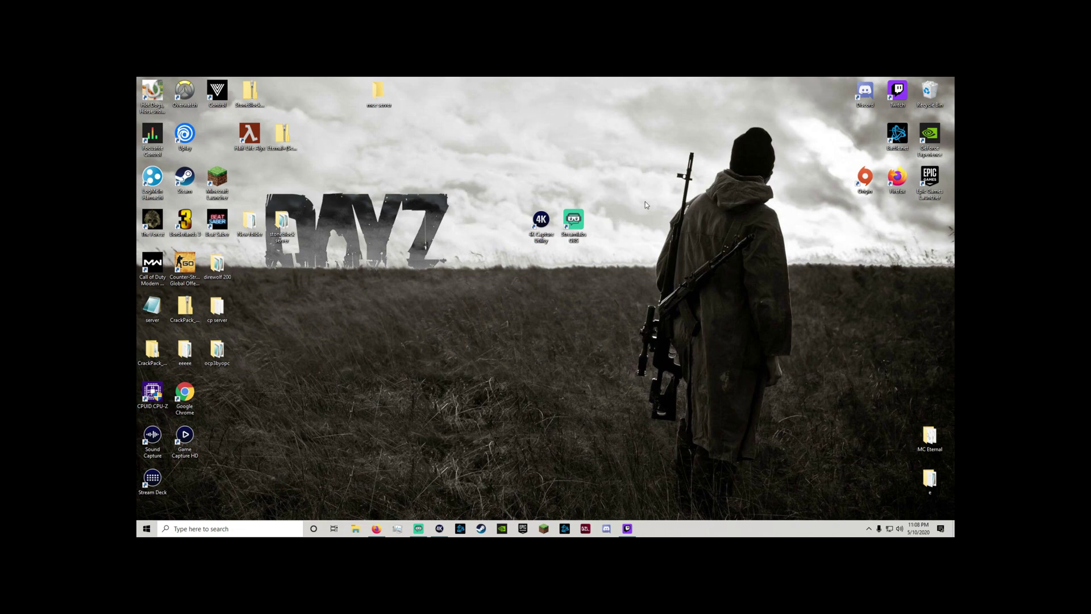
- Launch 4K Capture Utility, view the live capture preview, and mute its audio
{"action": "left_click", "coordinate": [533, 237]}
{"action": "double_click", "coordinate": [532, 237]}
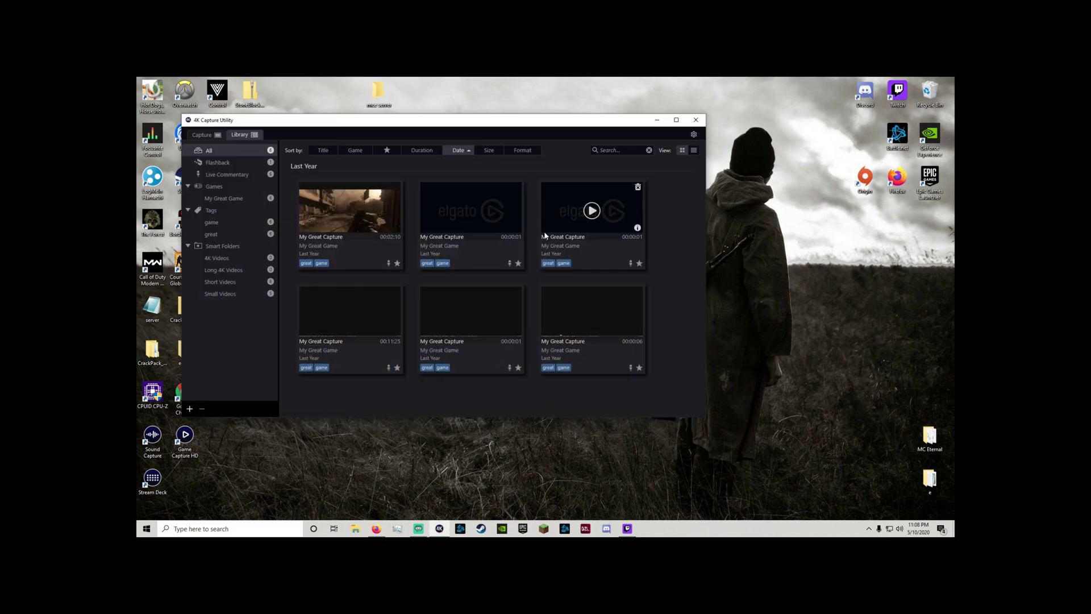
{"action": "left_click", "coordinate": [216, 137]}
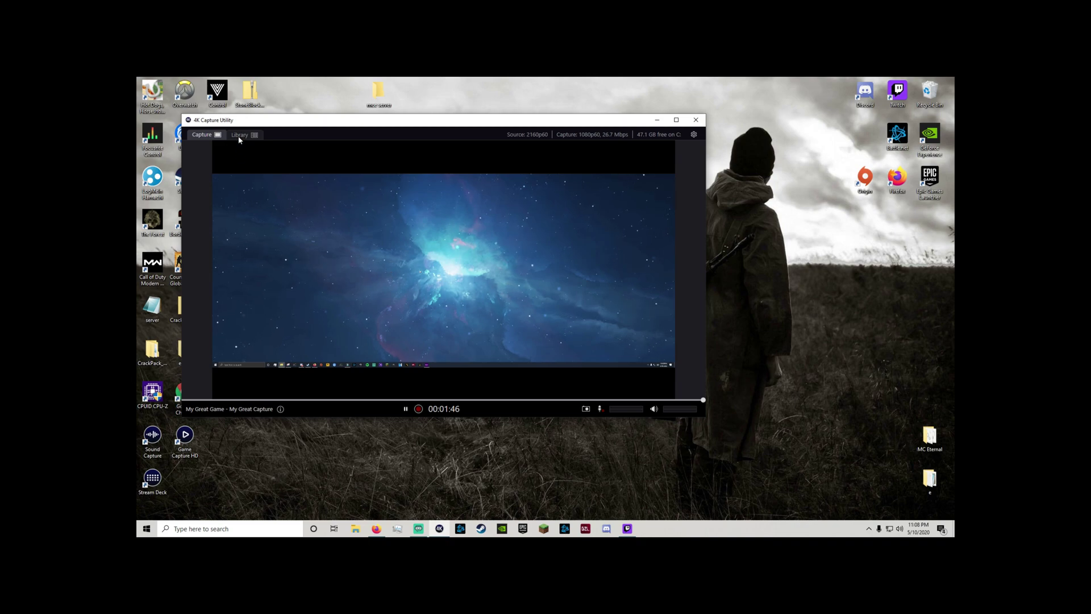
{"action": "left_click", "coordinate": [654, 414]}
- Cancel out of the utility's Preferences and close the 4K Capture Utility
{"action": "left_click", "coordinate": [694, 134]}
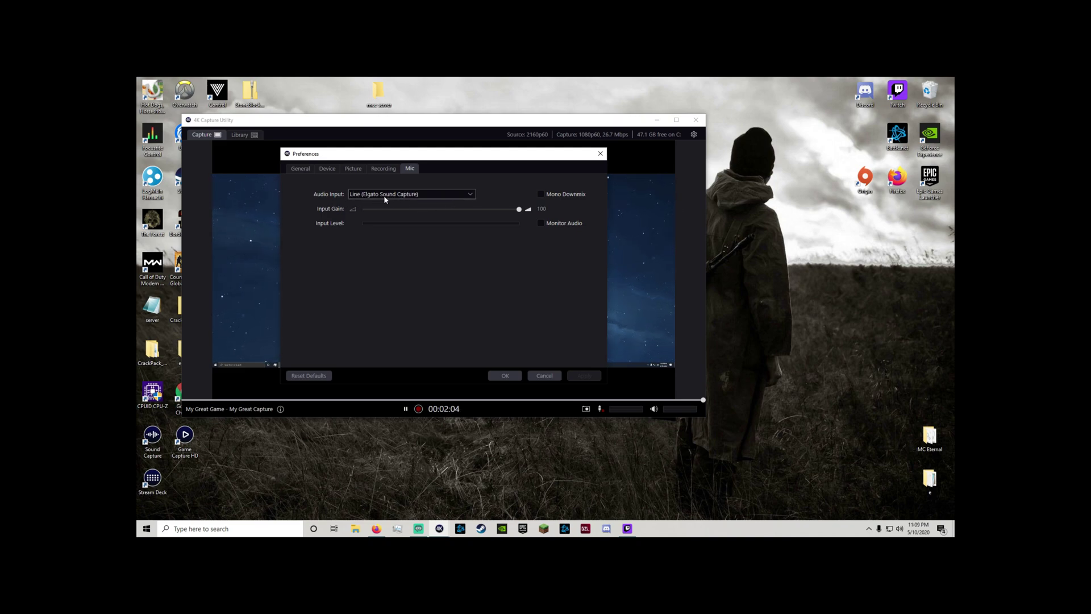
{"action": "left_click", "coordinate": [544, 376]}
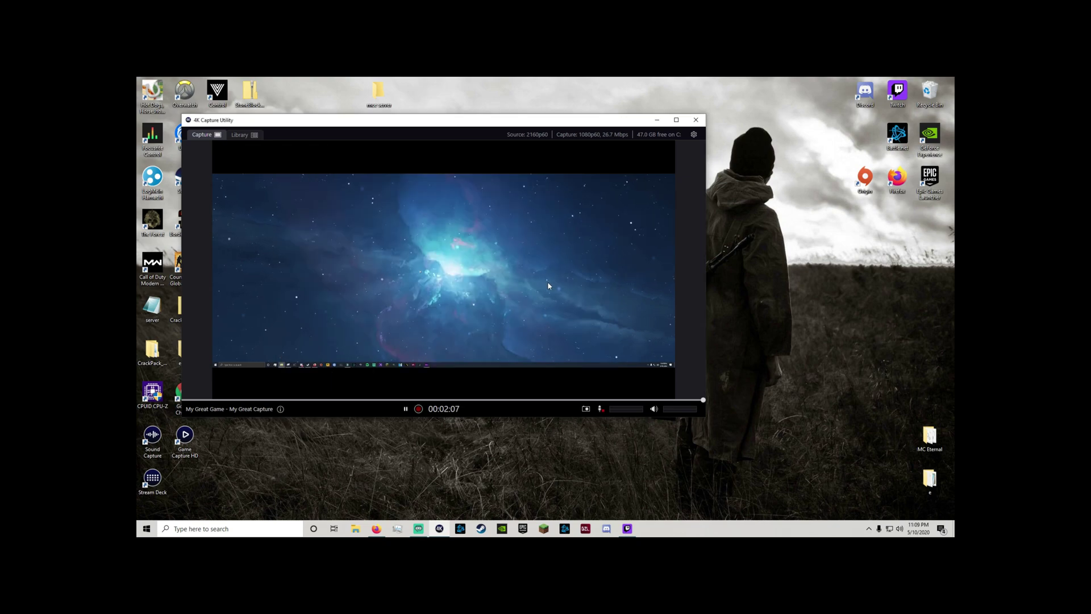
{"action": "left_click", "coordinate": [695, 120]}
- Bring Streamlabs OBS forward and load the BlackWhite By OWN3D.TV scene collection
{"action": "left_click", "coordinate": [654, 334]}
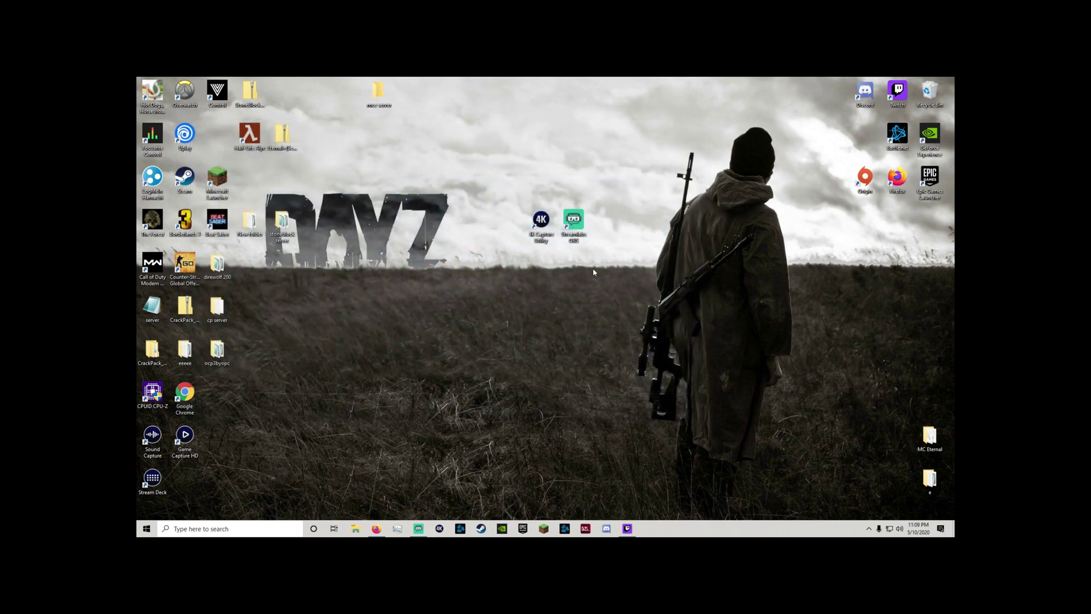
{"action": "left_click", "coordinate": [418, 529]}
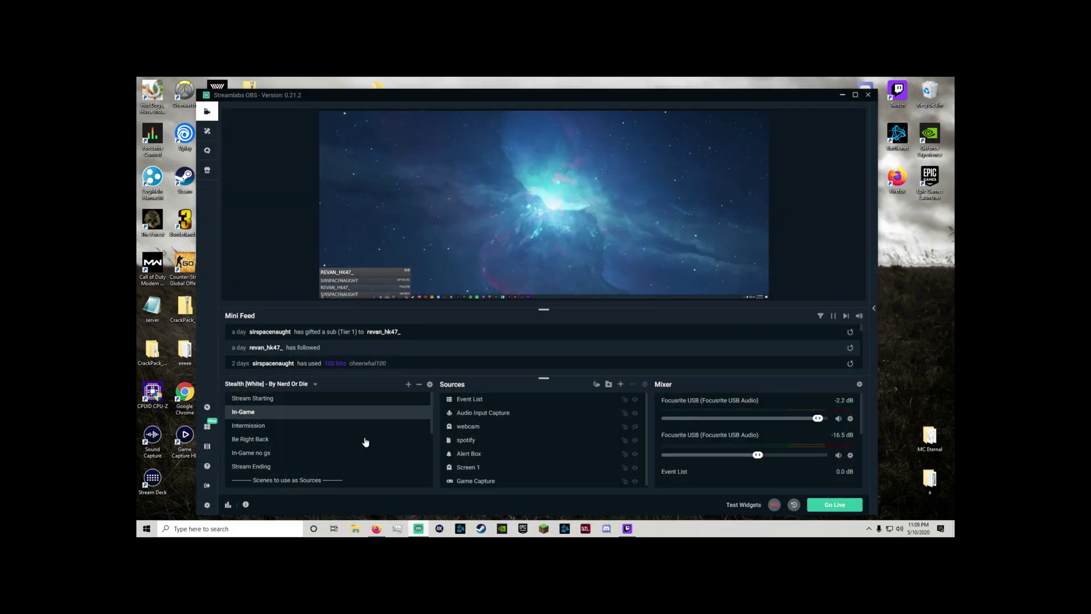
{"action": "left_click", "coordinate": [266, 385]}
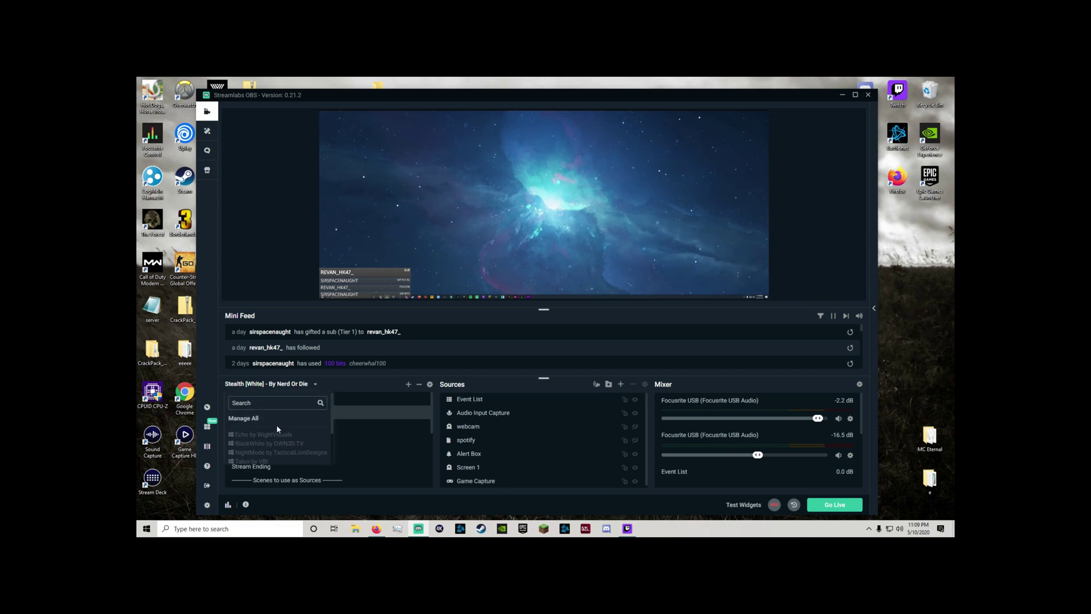
{"action": "scroll", "coordinate": [264, 430], "scroll_direction": "down", "scroll_amount": 2}
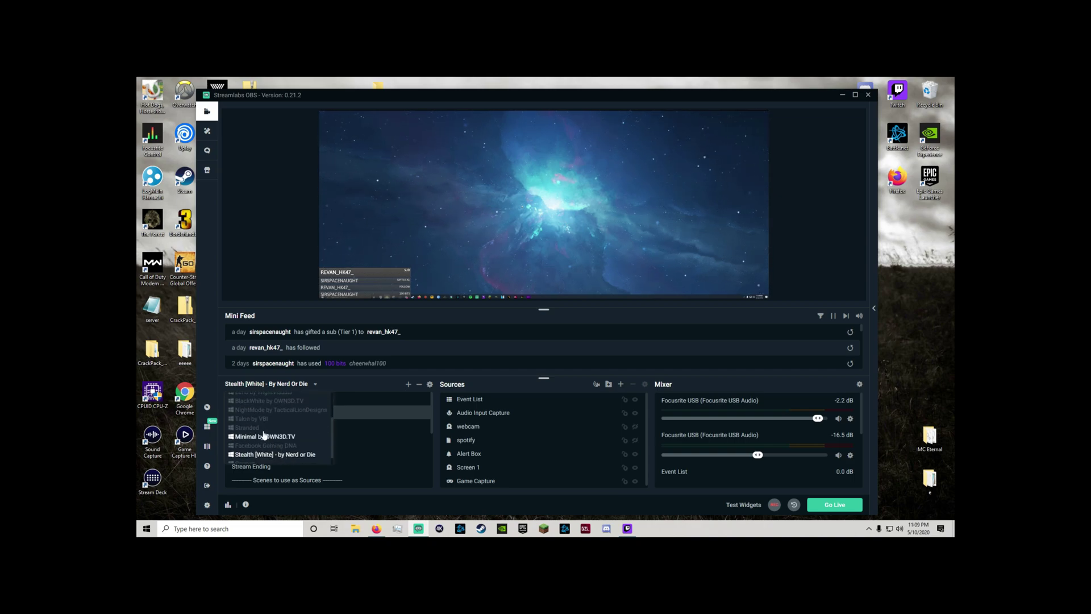
{"action": "left_click", "coordinate": [267, 401]}
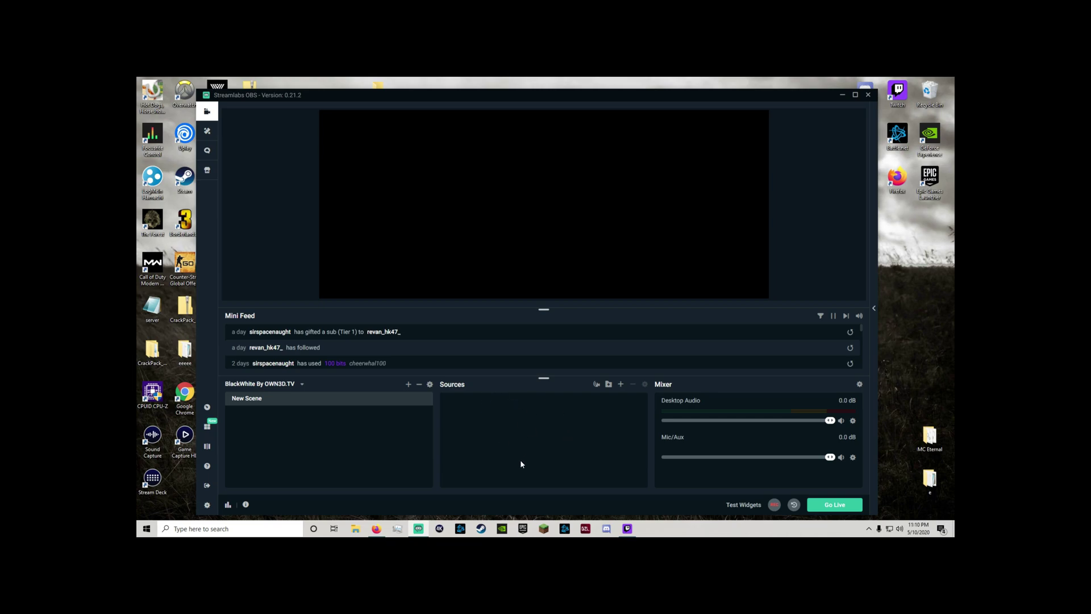
- Add a Video Capture Device source to the New Scene, keeping the default name
{"action": "left_click", "coordinate": [620, 385]}
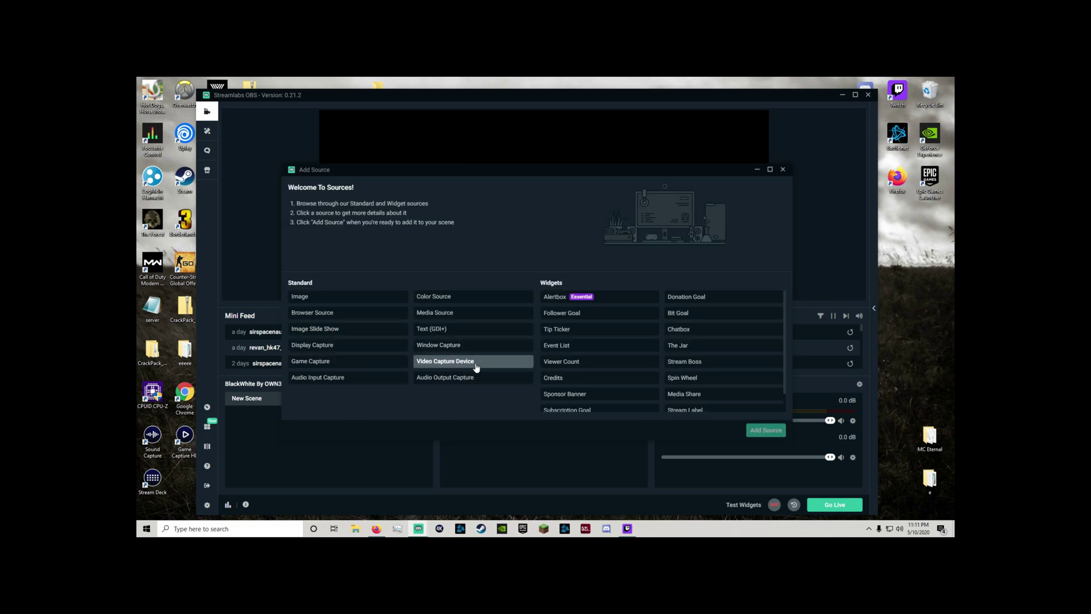
{"action": "left_click", "coordinate": [442, 366]}
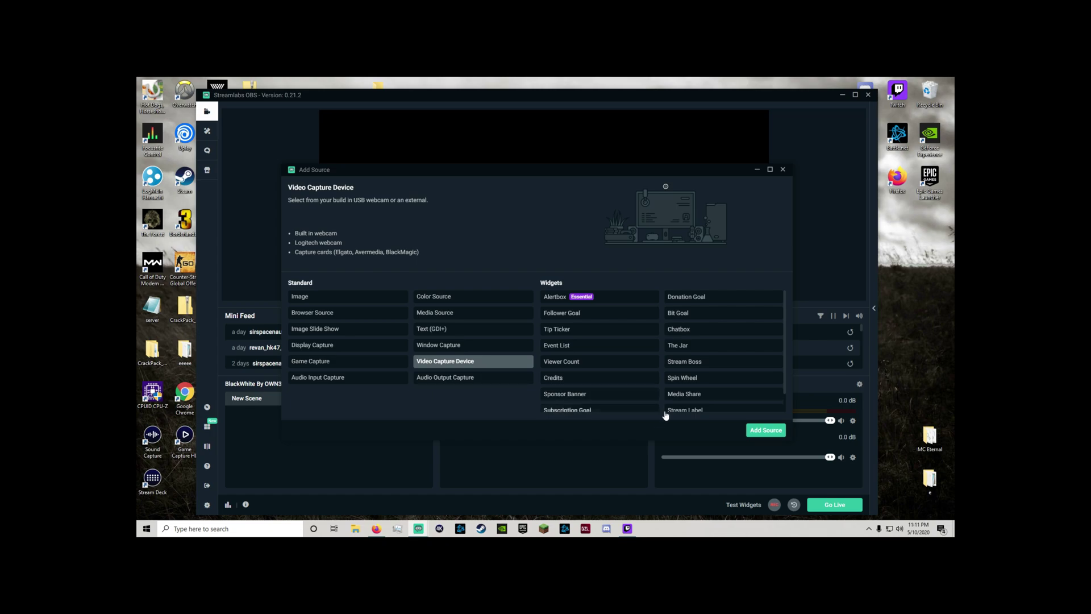
{"action": "left_click", "coordinate": [781, 430]}
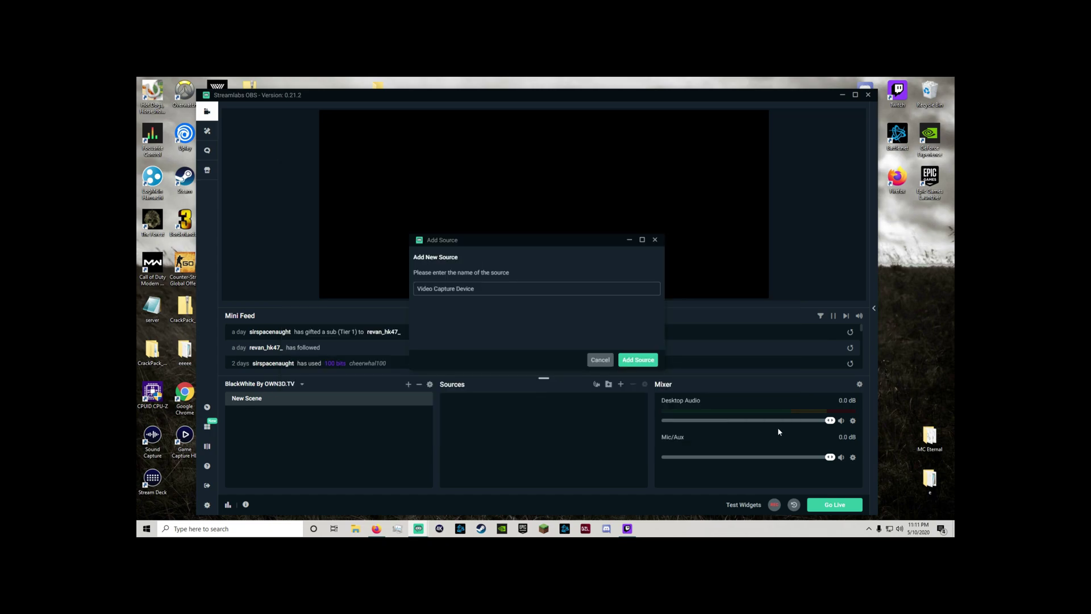
{"action": "left_click", "coordinate": [637, 360]}
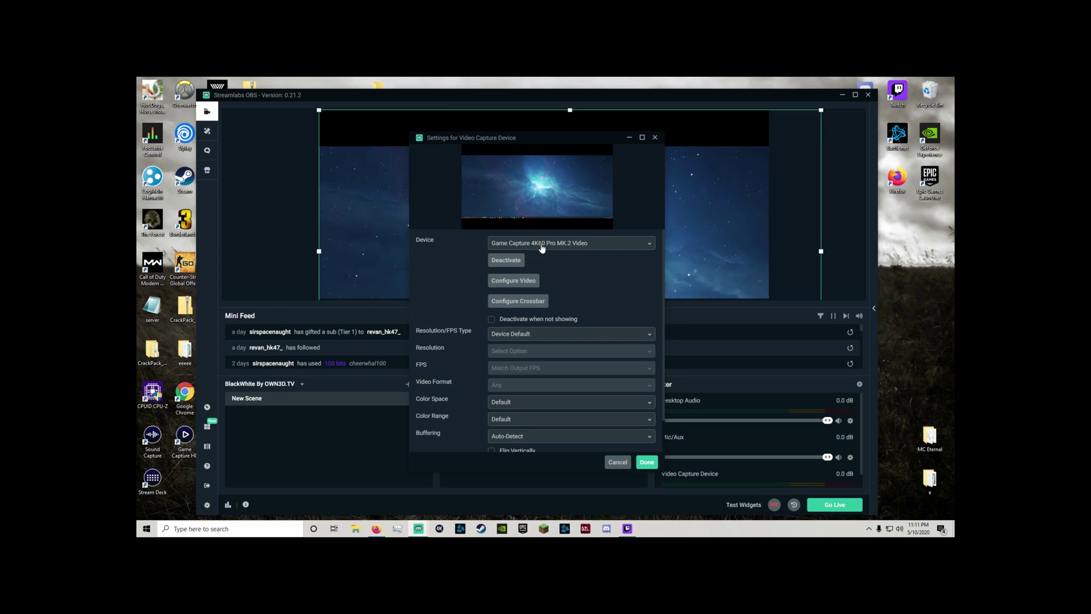
- Accept the capture device settings, then move and shrink the feed to fill the canvas
{"action": "left_click", "coordinate": [645, 462]}
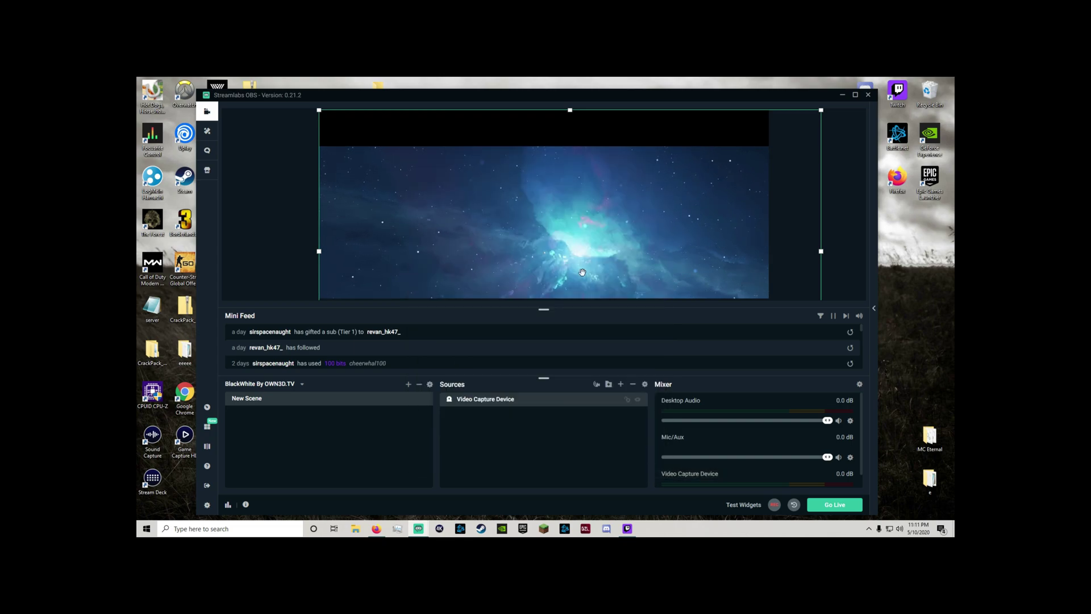
{"action": "left_click_drag", "start_coordinate": [564, 268], "coordinate": [535, 235]}
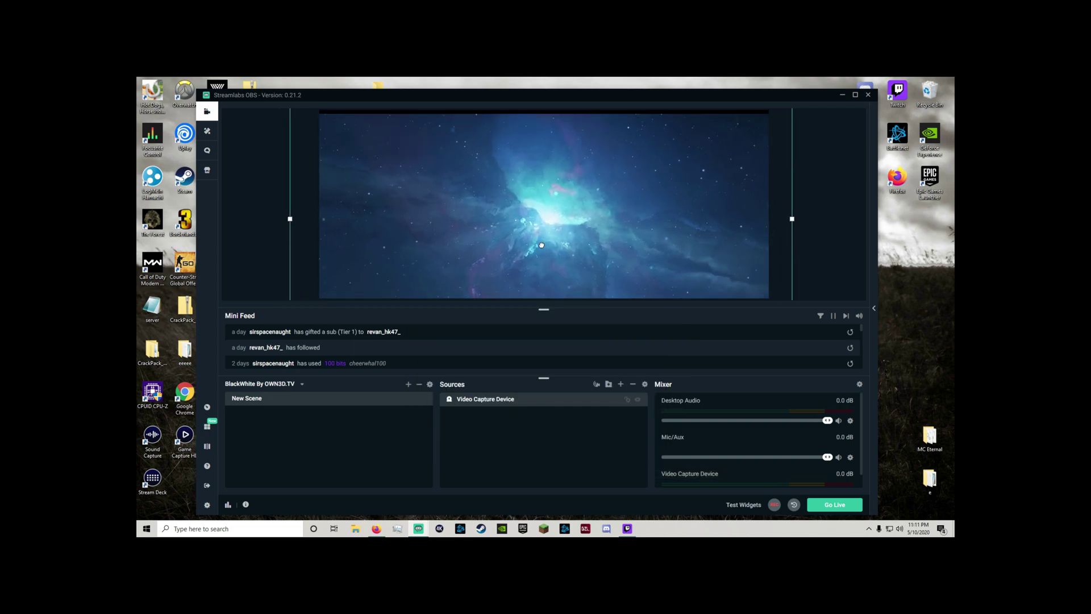
{"action": "left_click_drag", "start_coordinate": [780, 176], "coordinate": [689, 223]}
{"action": "left_click_drag", "start_coordinate": [614, 252], "coordinate": [662, 141]}
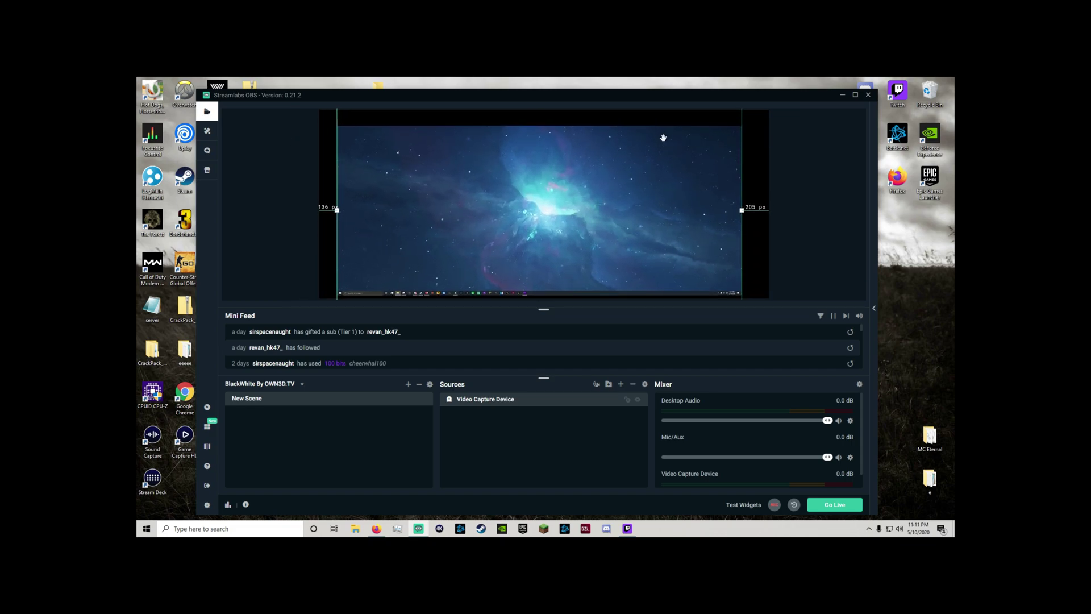
{"action": "left_click", "coordinate": [813, 204]}
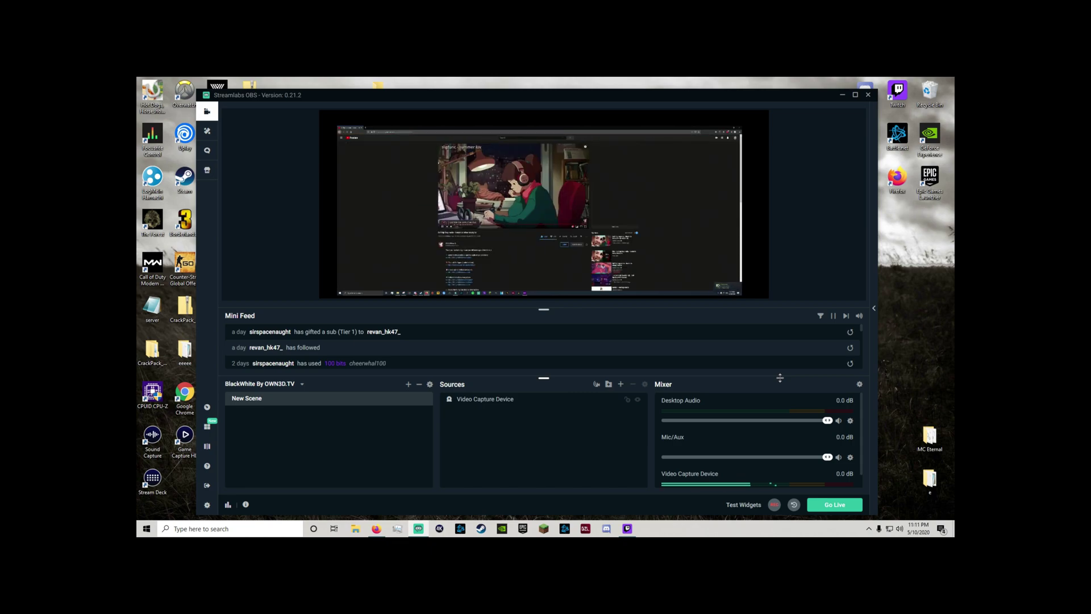
{"action": "scroll", "coordinate": [738, 448], "scroll_direction": "down", "scroll_amount": 1}
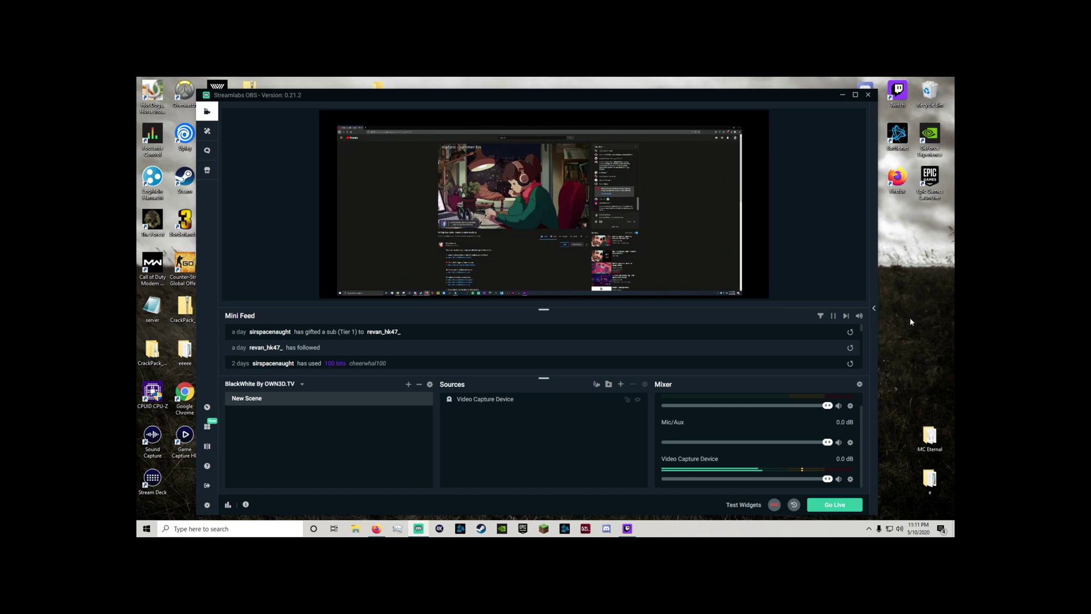
{"action": "scroll", "coordinate": [736, 455], "scroll_direction": "up", "scroll_amount": 1}
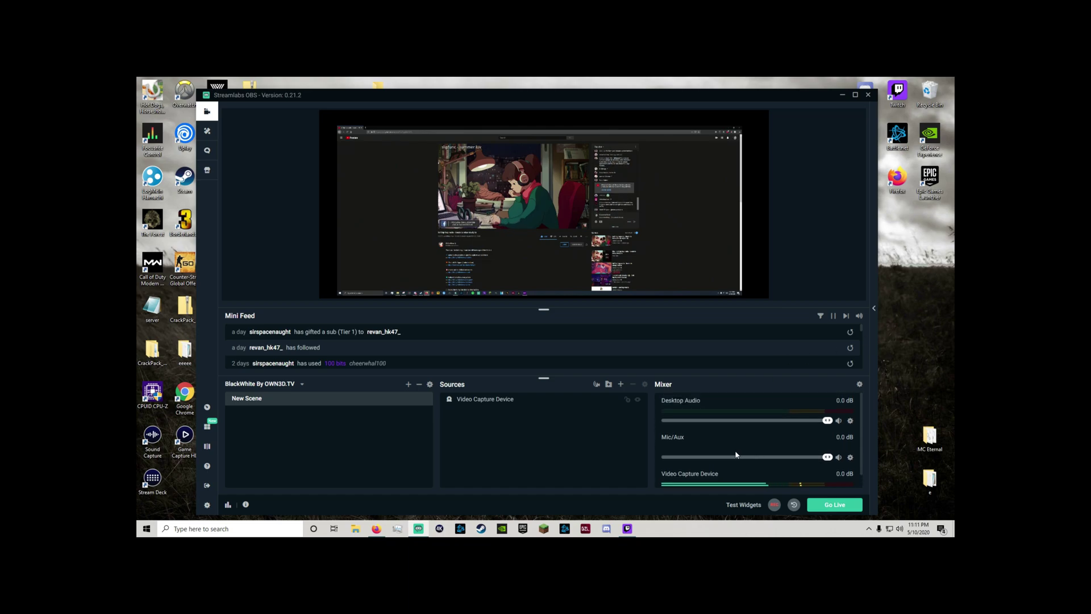
- Exit Streamlabs OBS using the window's close button
{"action": "left_click", "coordinate": [868, 95]}
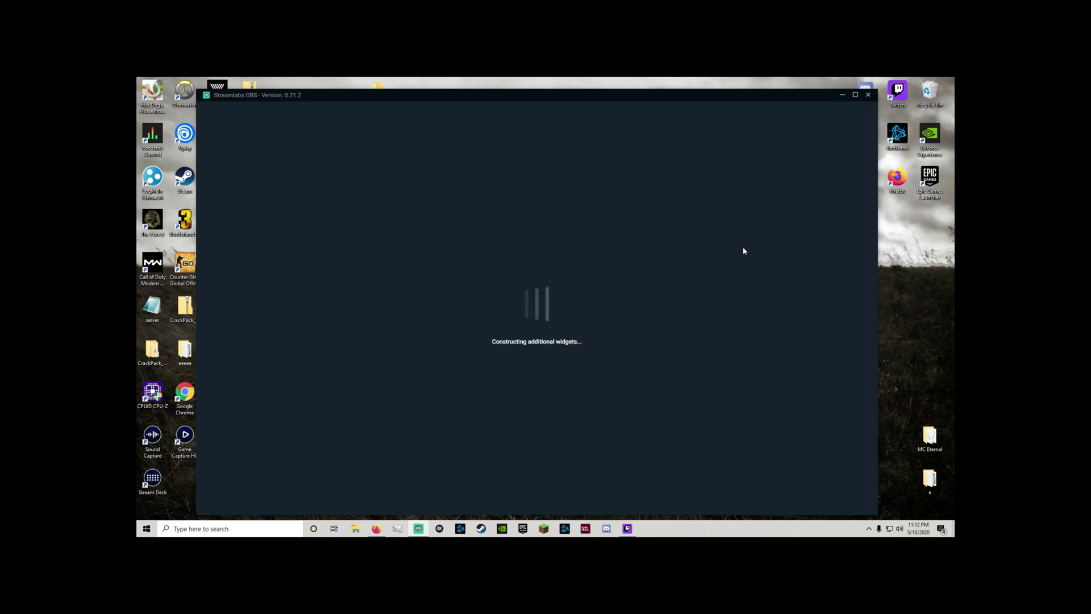